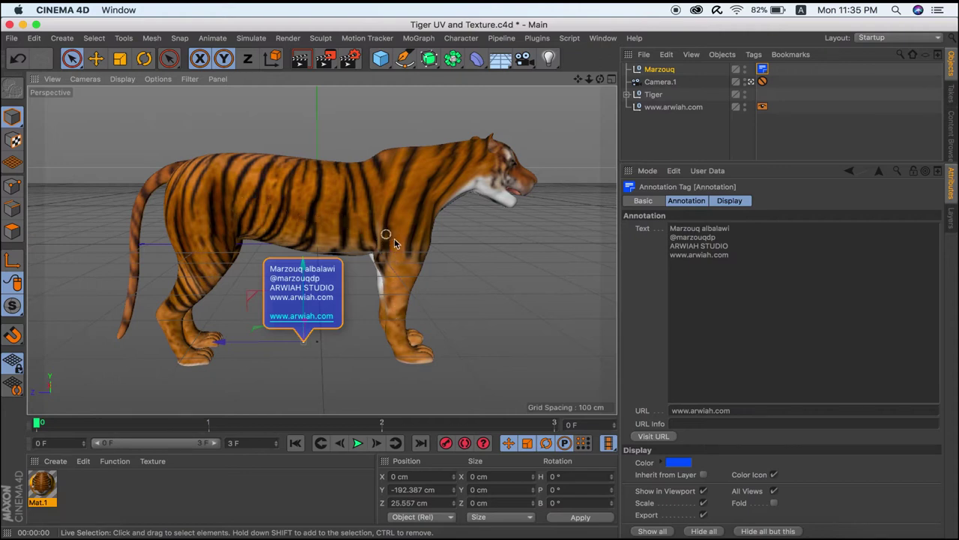
Step: Render the textured tiger in the Cinema 4D viewport, then switch to Photoshop
left_click(300, 59)
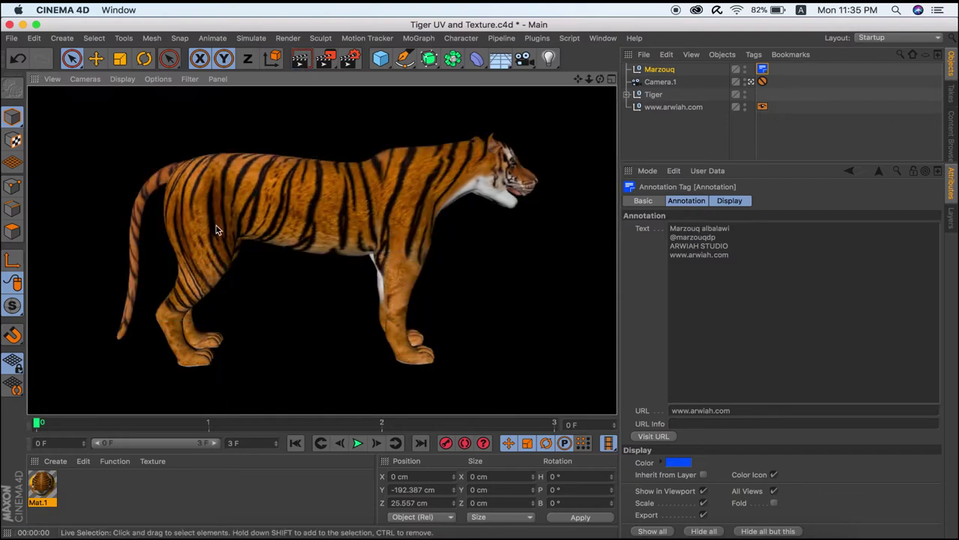
key("super+Tab")
key("super+Tab")
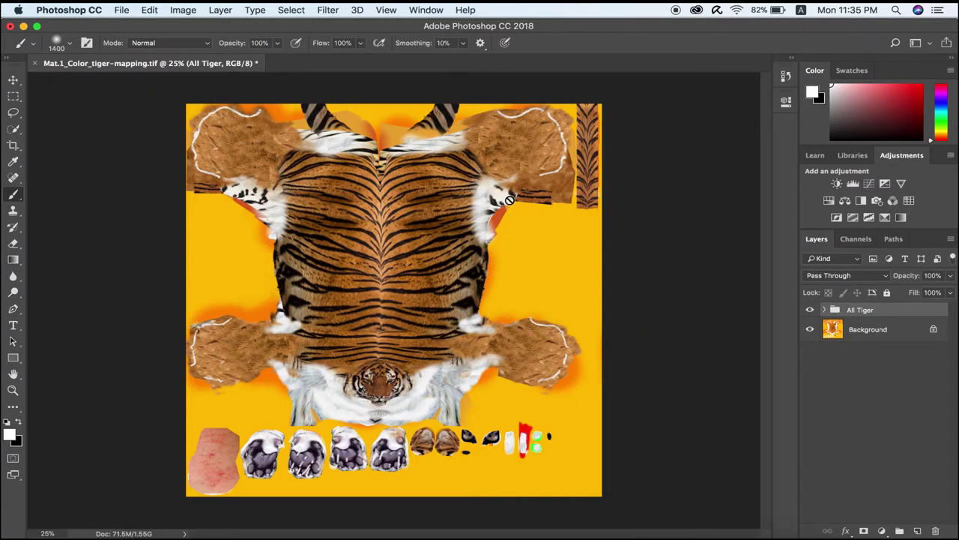
Step: Expand the All Tiger group to inspect its layers, then collapse it
left_click(825, 310)
scroll(854, 352, "down", 5)
scroll(861, 375, "down", 5)
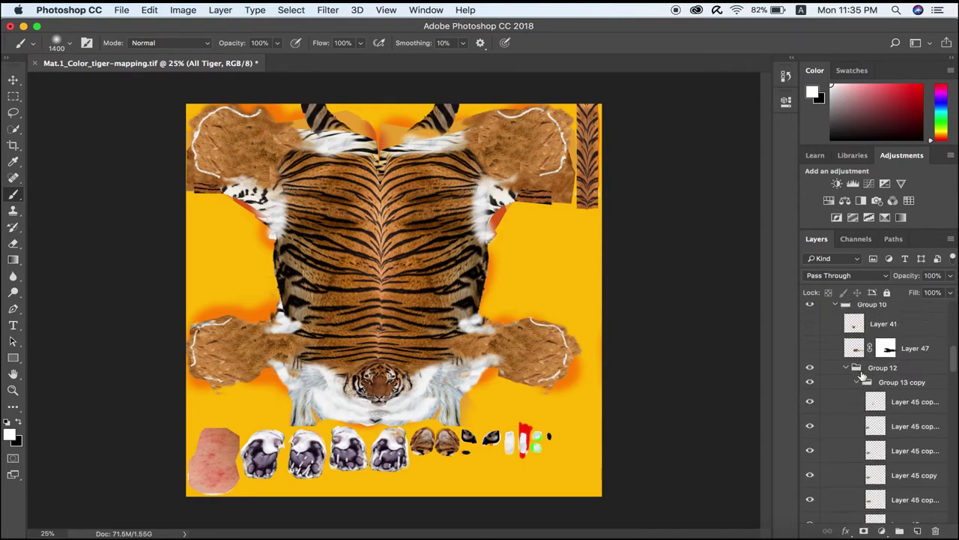
scroll(861, 375, "up", 10)
left_click(824, 309)
Step: Duplicate the All Tiger group as All Tiger 2 and merge the copy into one layer
right_click(857, 313)
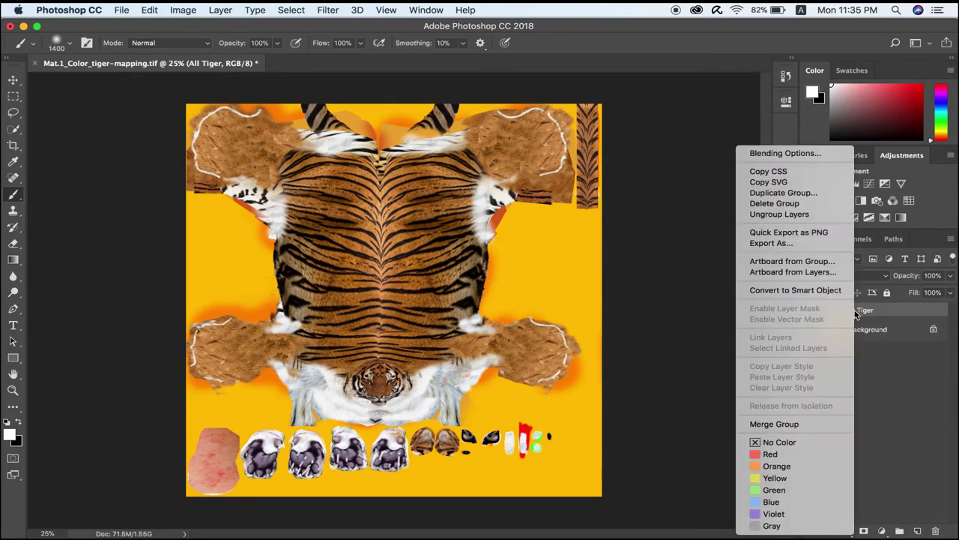
left_click(766, 193)
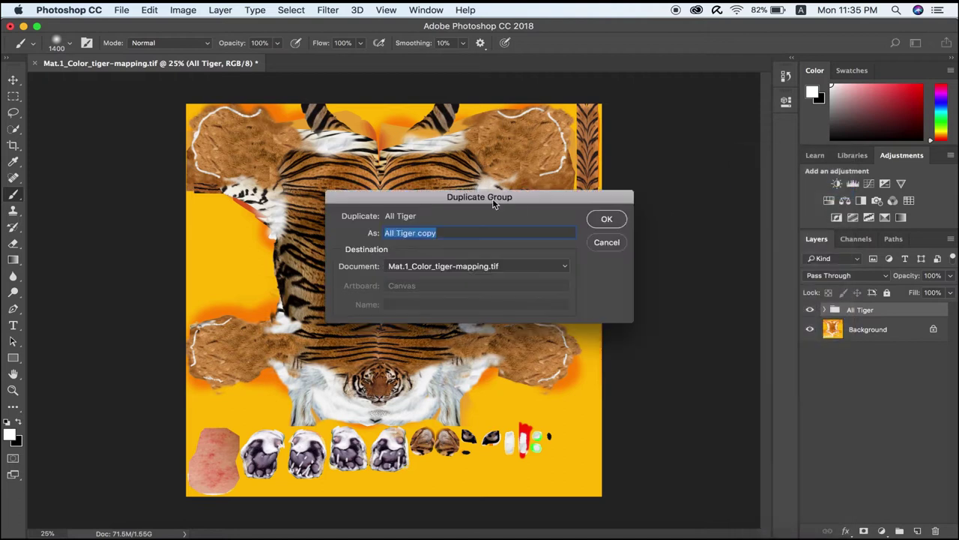
double_click(425, 231)
type("2")
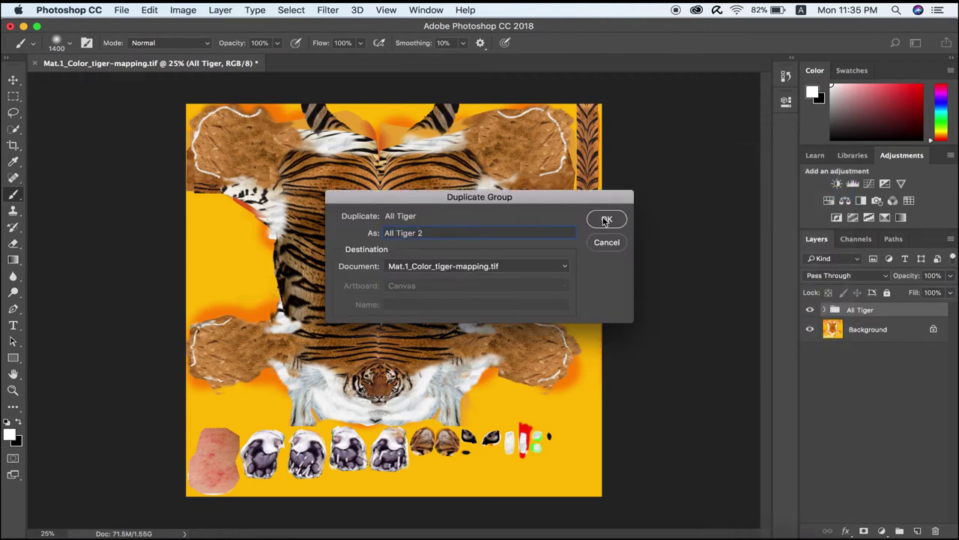
left_click(607, 219)
right_click(862, 313)
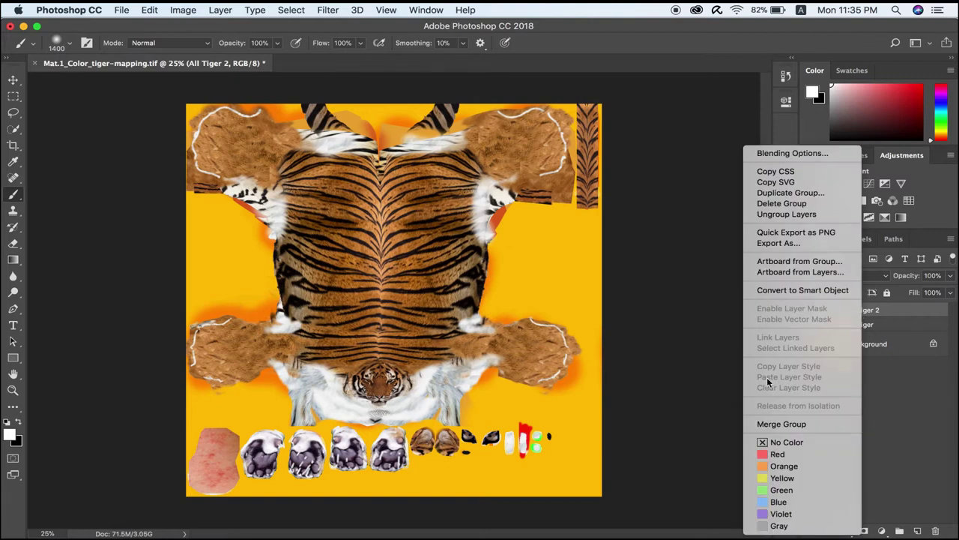
left_click(785, 425)
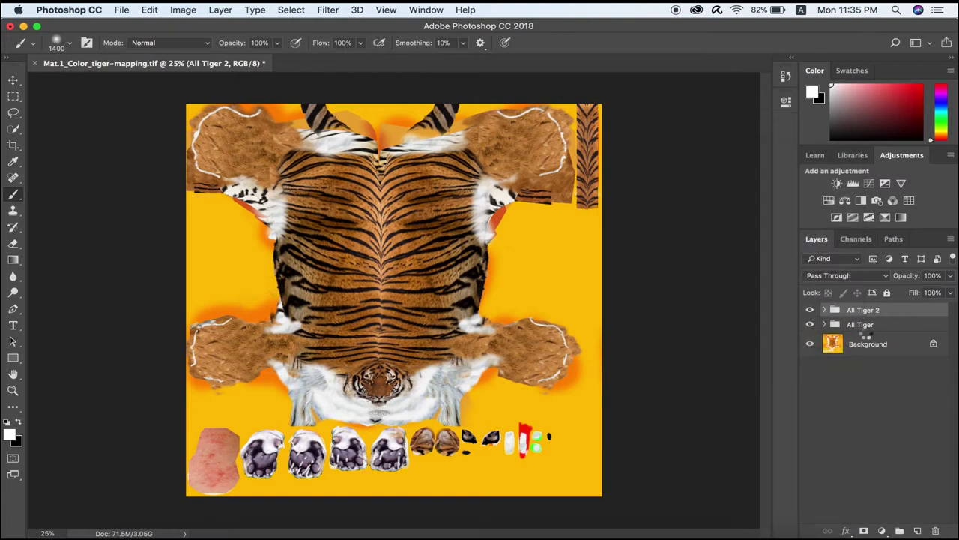
Step: Select the fur with Color Range at Fuzziness 180, then invert the selection
left_click(287, 10)
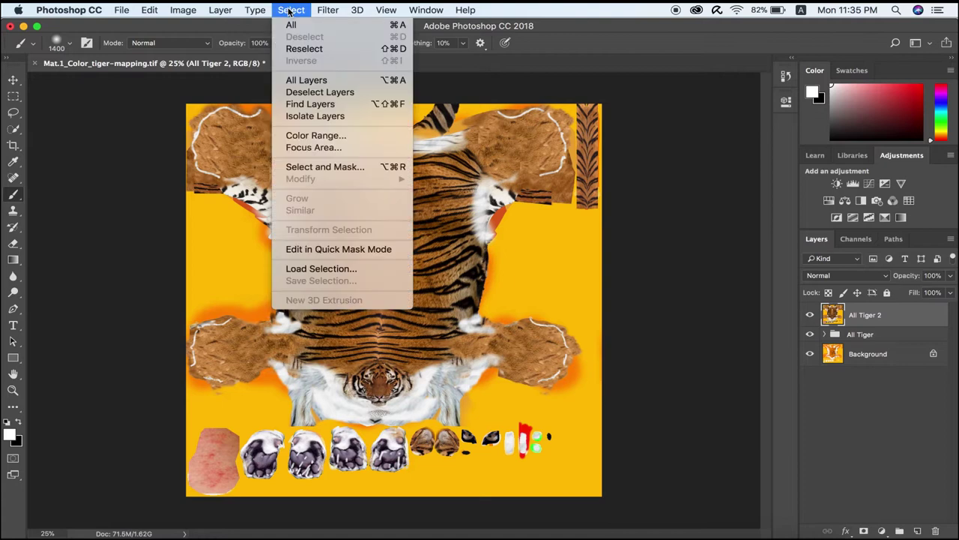
left_click(314, 136)
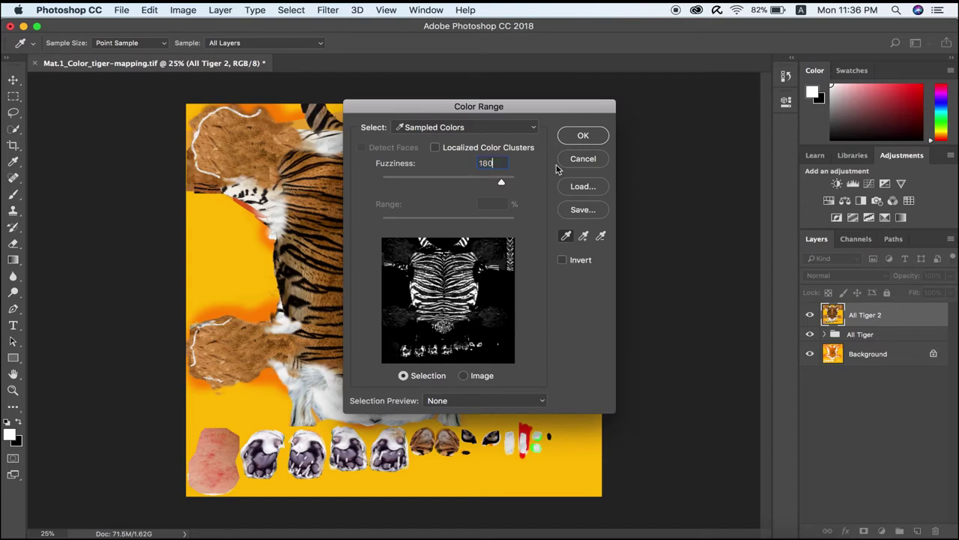
left_click(583, 136)
key("b")
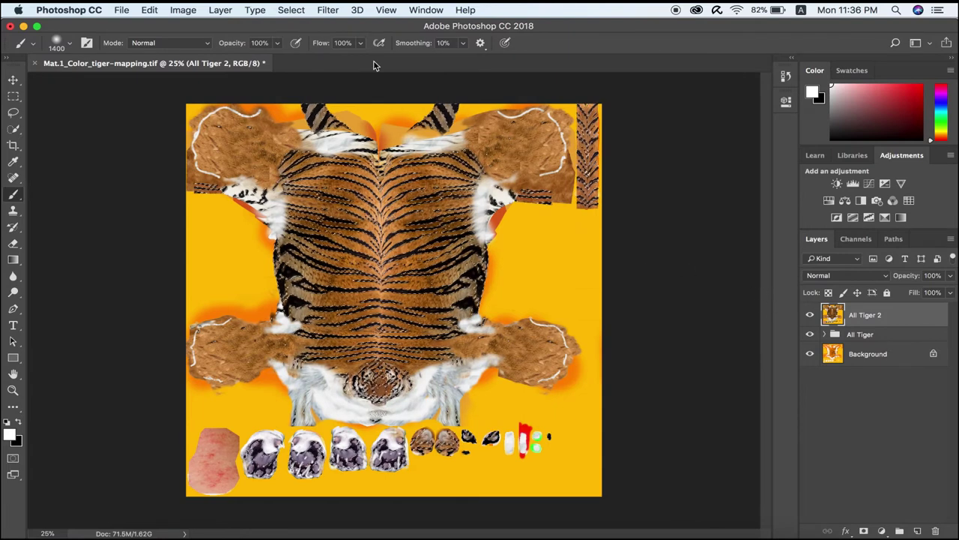
left_click(292, 10)
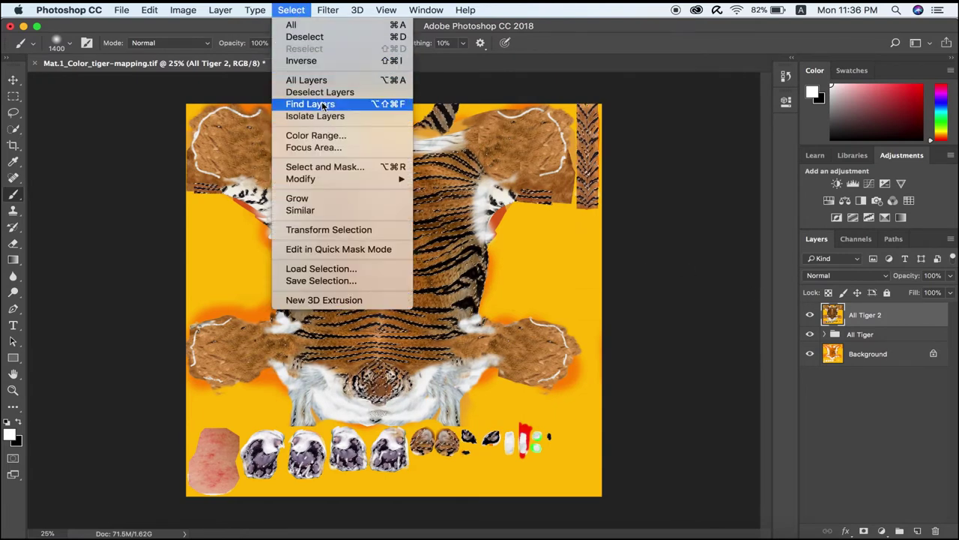
left_click(319, 61)
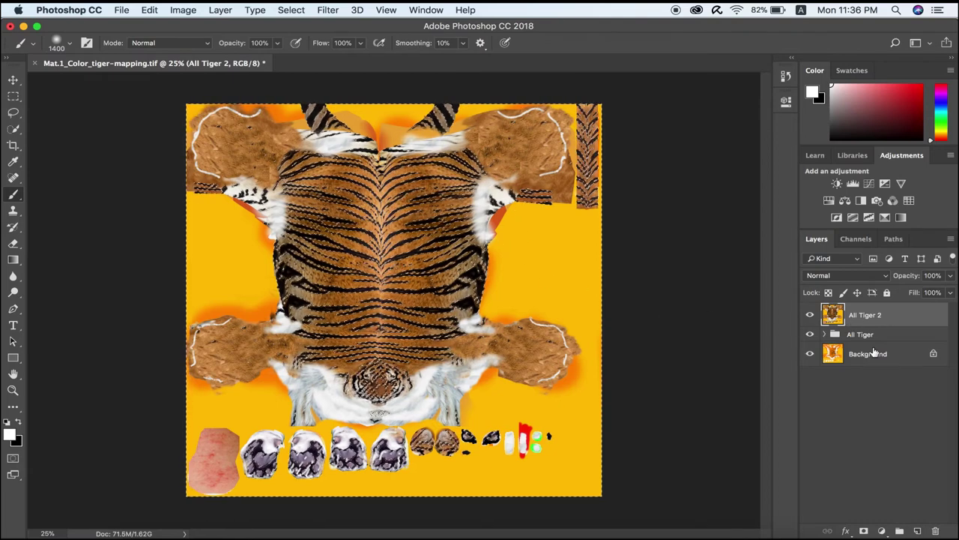
Step: Add empty Layer 63 and set a 1400 px, 0% hardness brush painting in white #ffffff
left_click(917, 531)
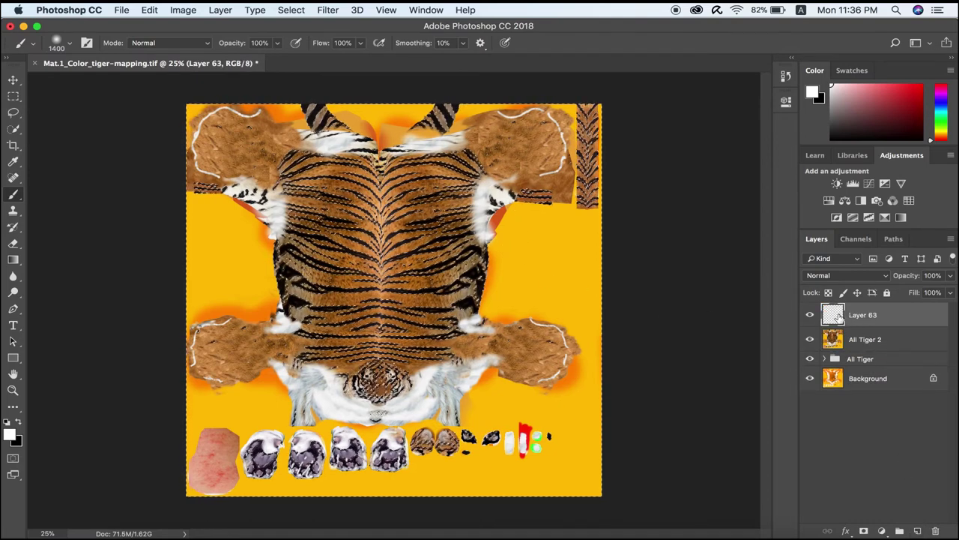
right_click(12, 195)
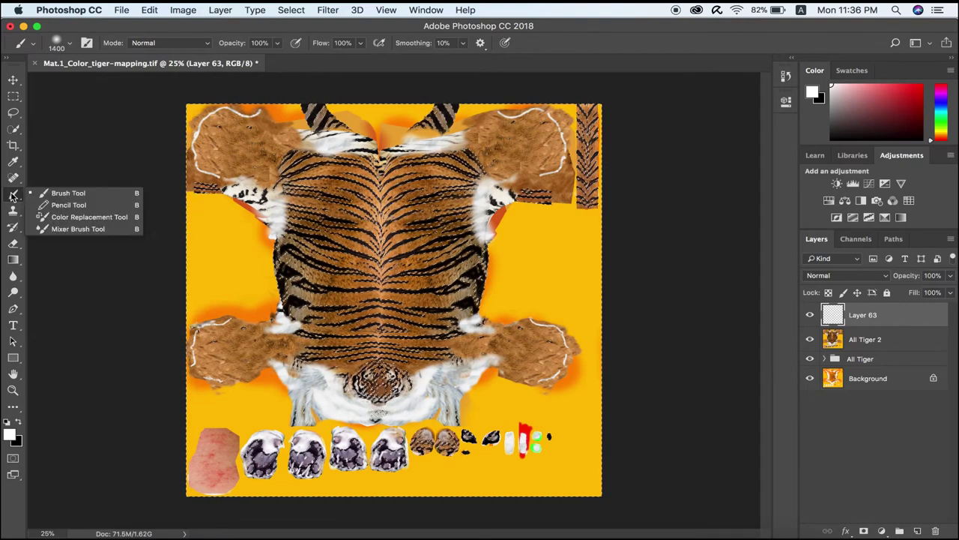
left_click(68, 192)
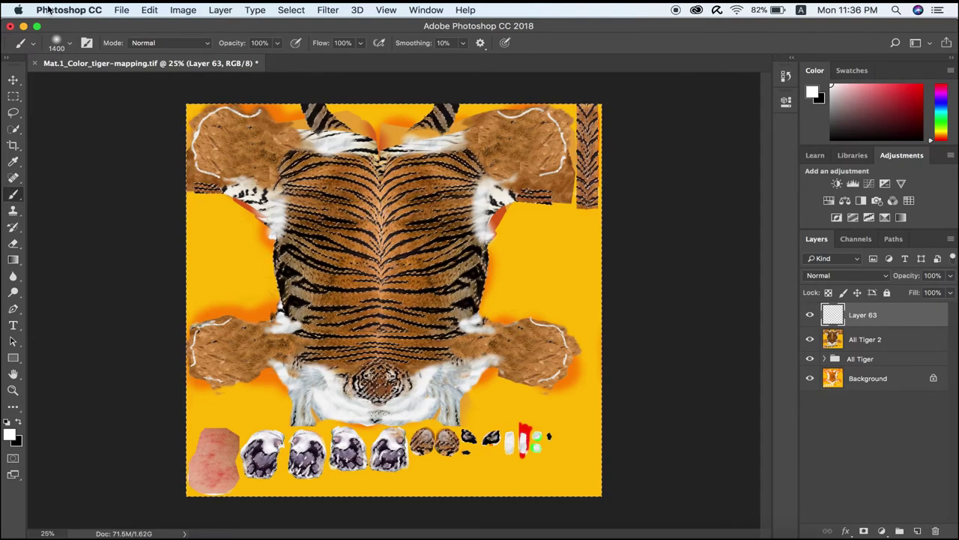
left_click(63, 43)
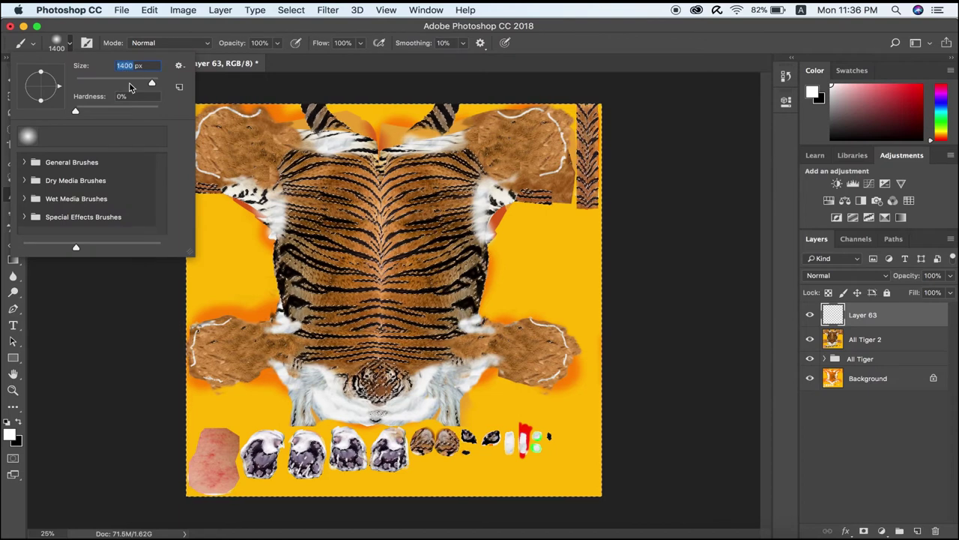
left_click(10, 435)
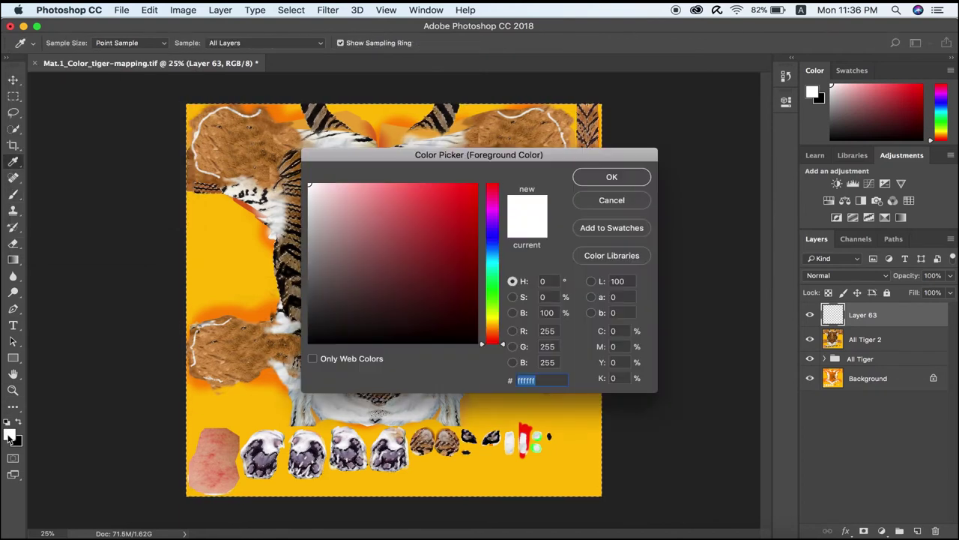
left_click(610, 179)
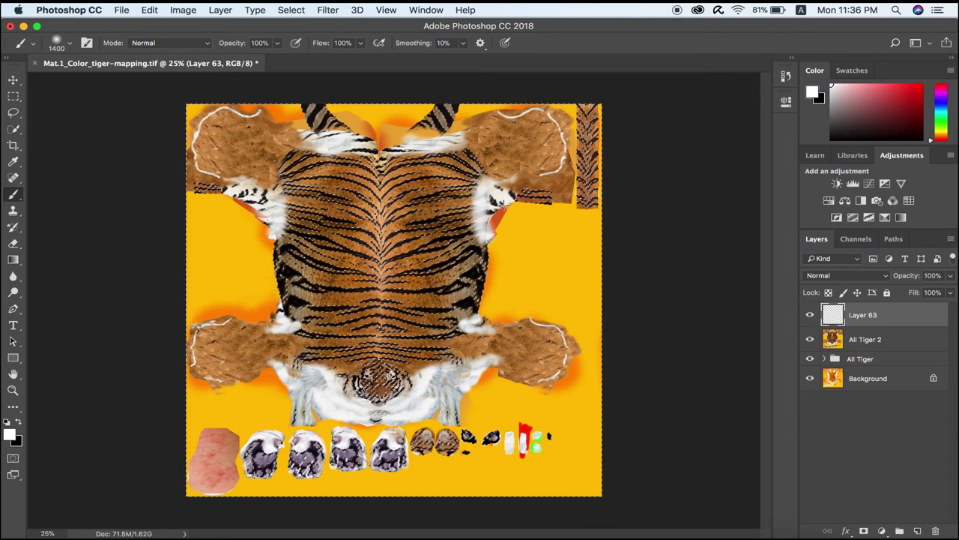
Step: Paint soft white strokes along both flanks of the tiger's torso on Layer 63, then deselect
mouse_move(502, 206)
left_mouse_down()
mouse_move(518, 267)
mouse_move(517, 307)
mouse_move(507, 314)
left_mouse_up()
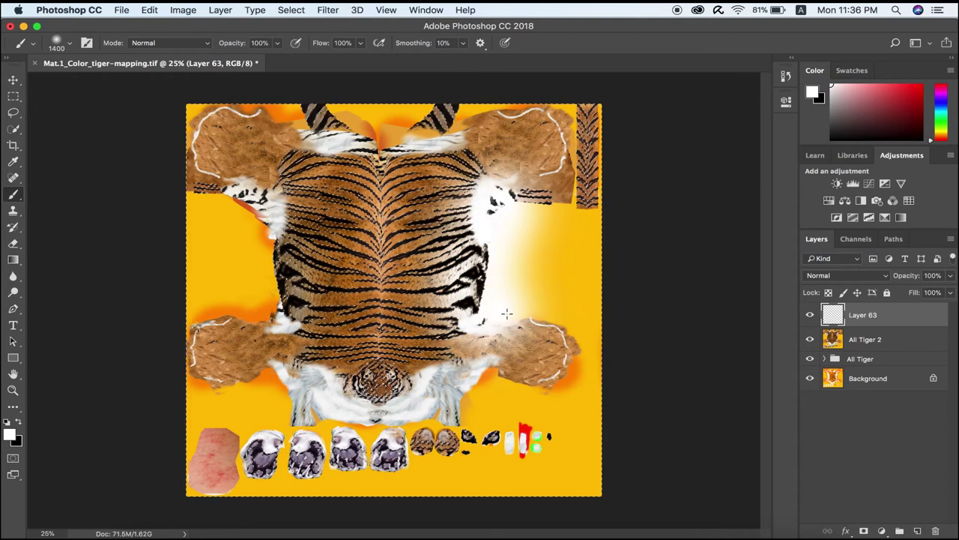
left_click_drag(475, 201, 511, 160)
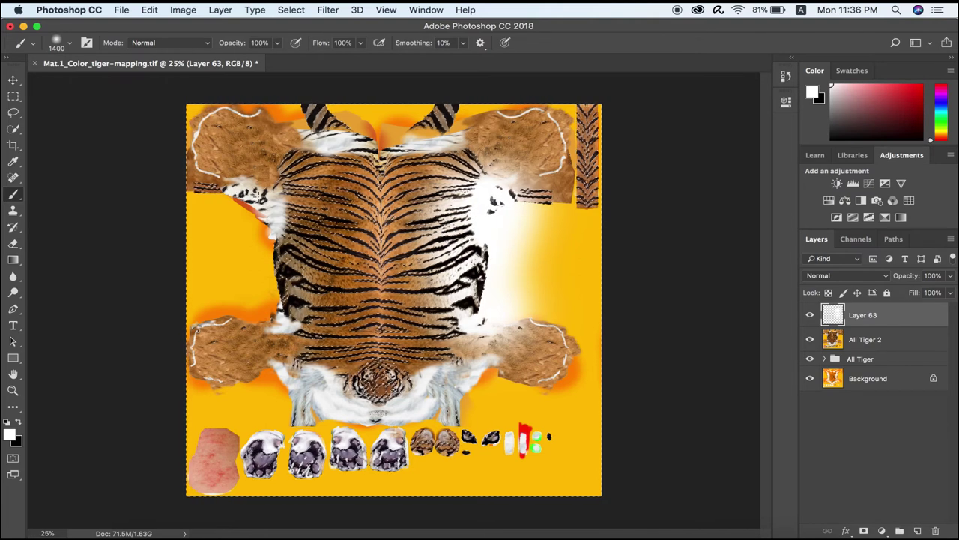
mouse_move(221, 161)
left_mouse_down()
mouse_move(240, 232)
mouse_move(274, 222)
mouse_move(247, 263)
mouse_move(259, 337)
left_mouse_up()
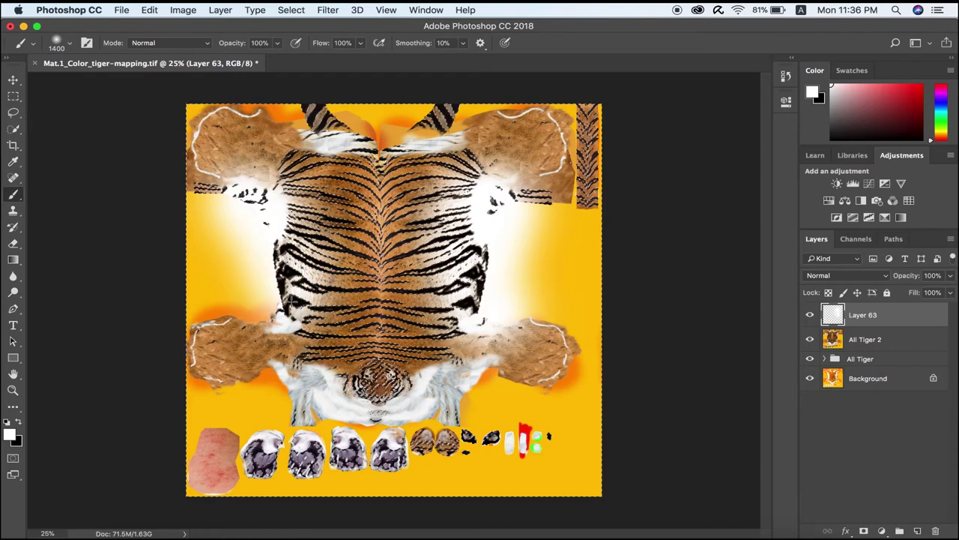
left_click_drag(286, 191, 282, 216)
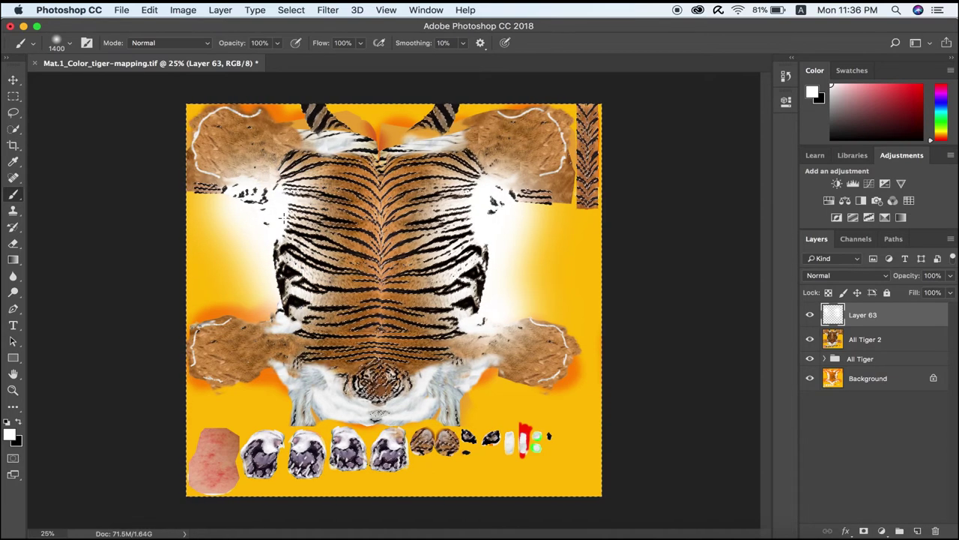
left_click_drag(270, 305, 265, 308)
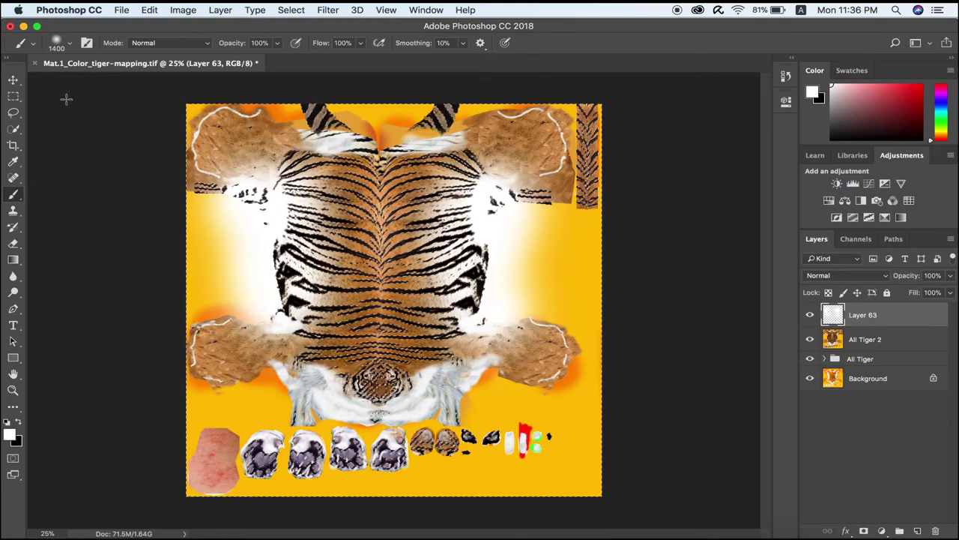
left_click(14, 80)
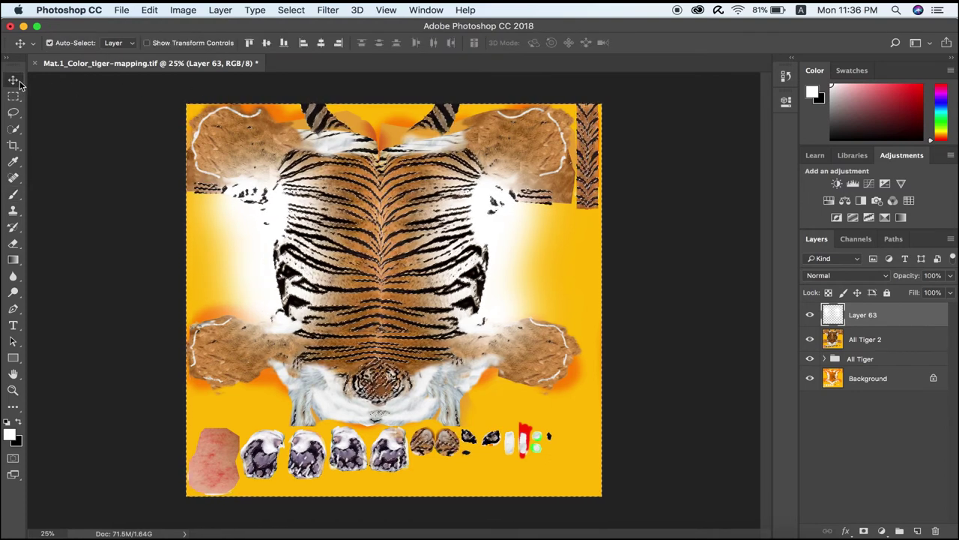
key("ctrl+d")
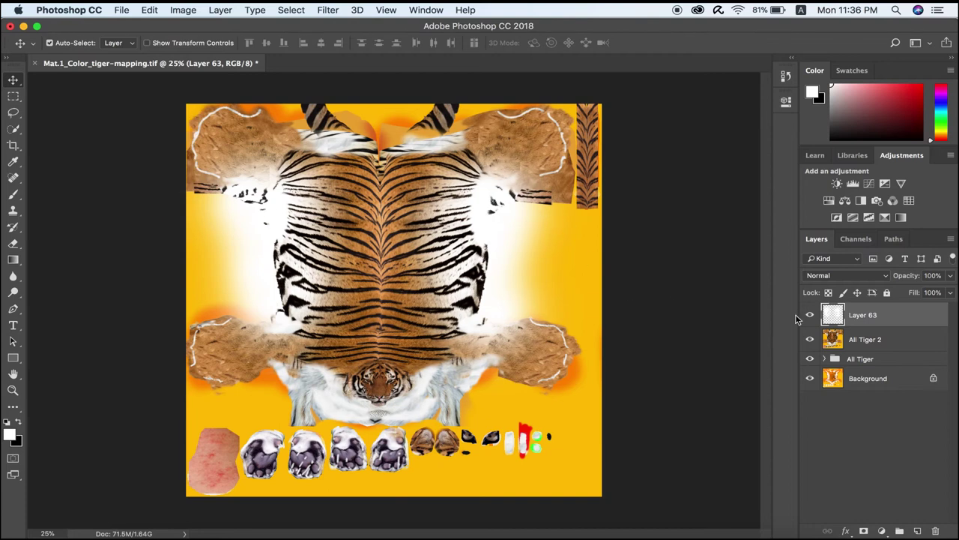
Step: Set Layer 63 to Color Dodge blend mode at about 73% opacity
left_click(810, 314)
left_click(809, 314)
left_click(827, 276)
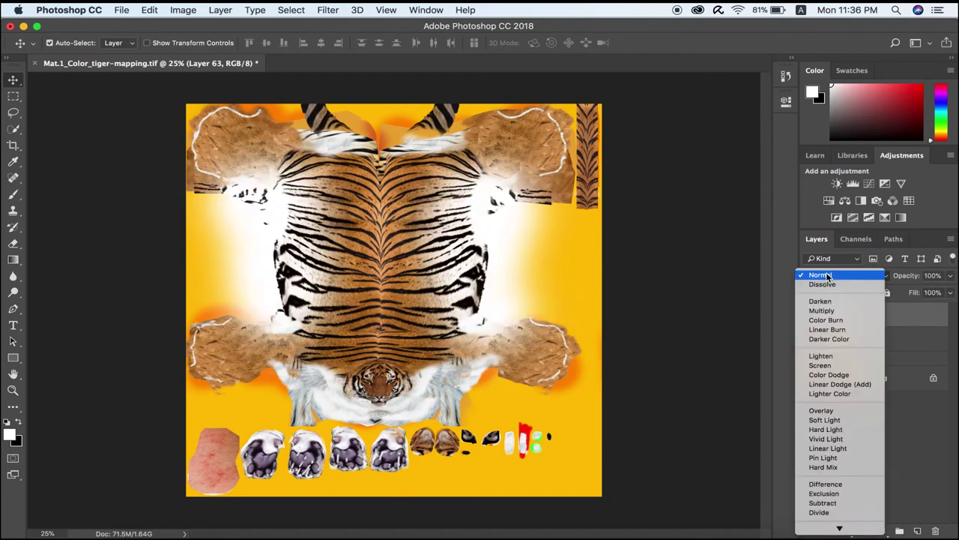
left_click(830, 375)
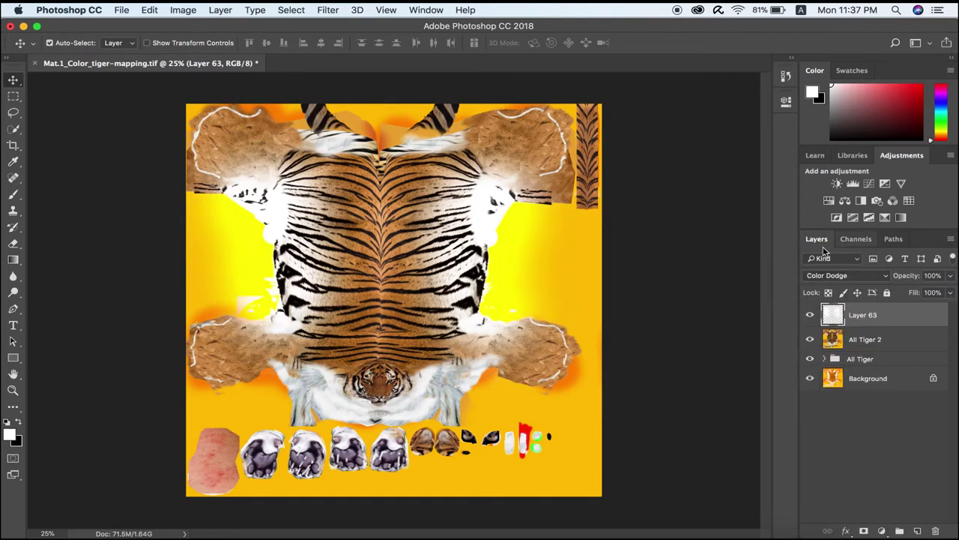
left_click(949, 276)
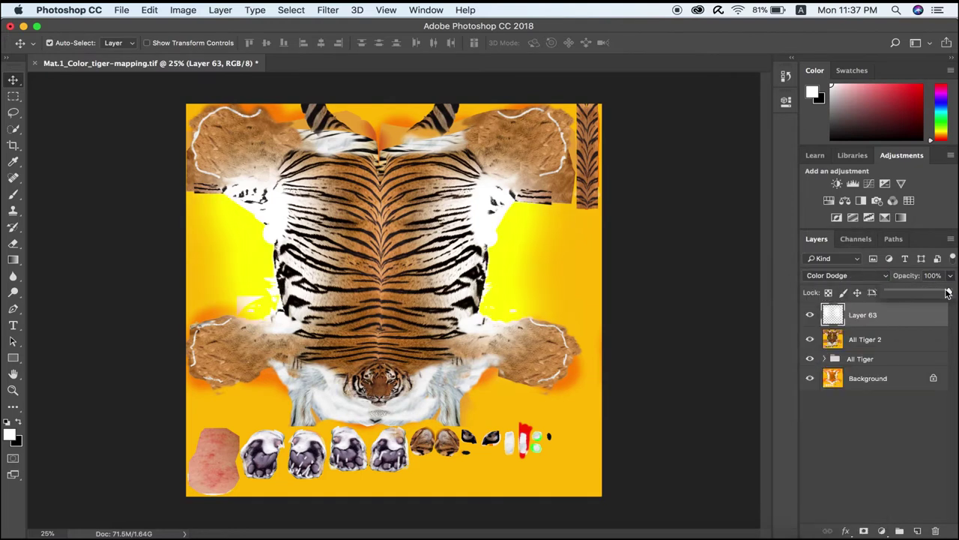
left_click_drag(947, 292, 934, 292)
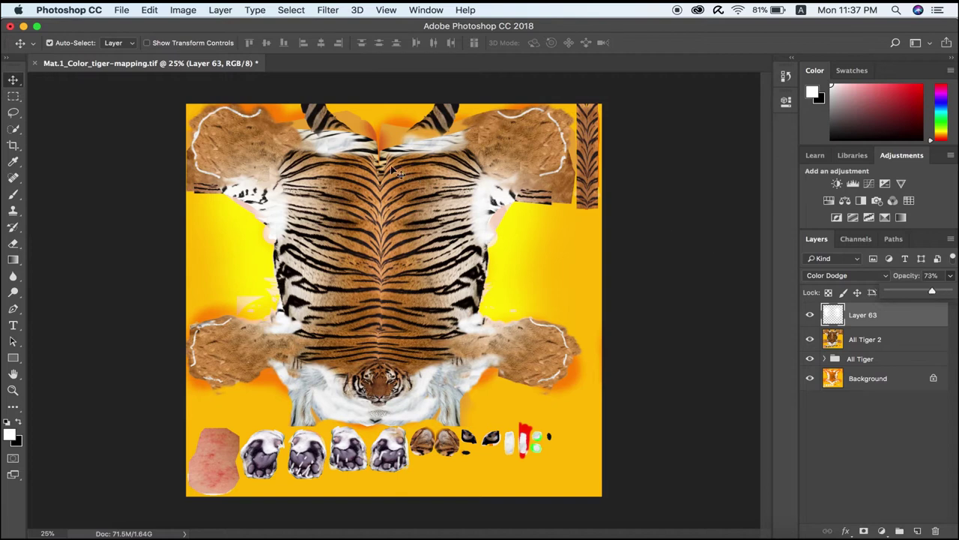
left_click(13, 196)
Step: Switch to the Eraser and make it about 460 px with 0% hardness
left_click(14, 180)
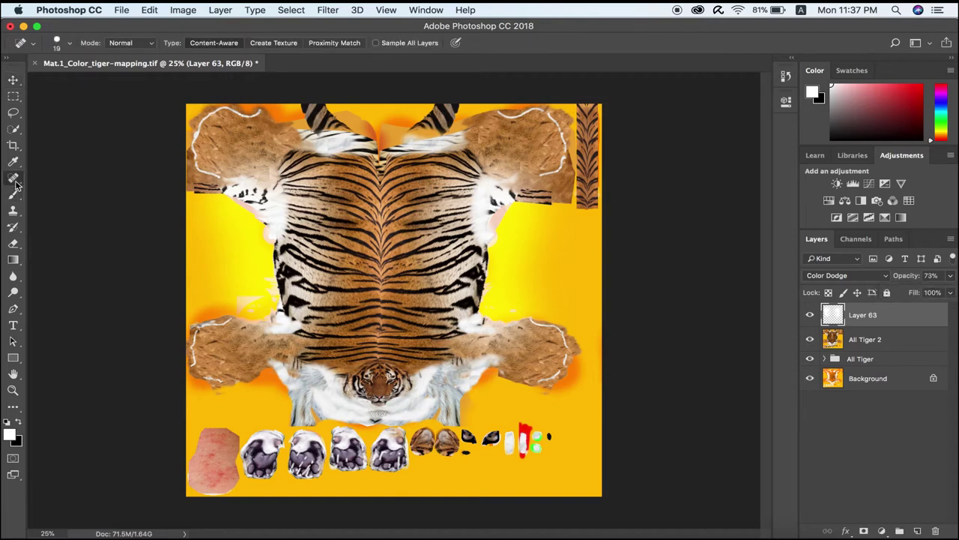
left_click(16, 246)
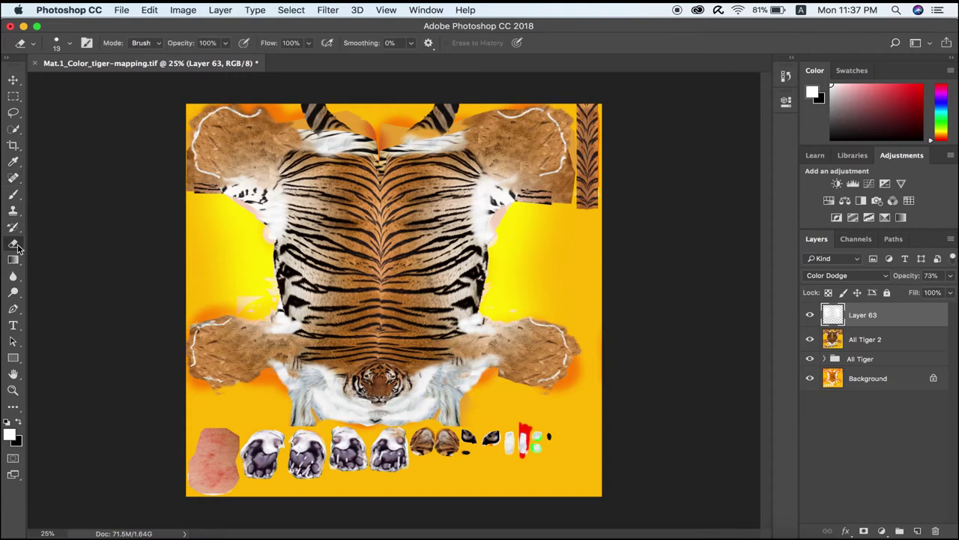
left_click(70, 43)
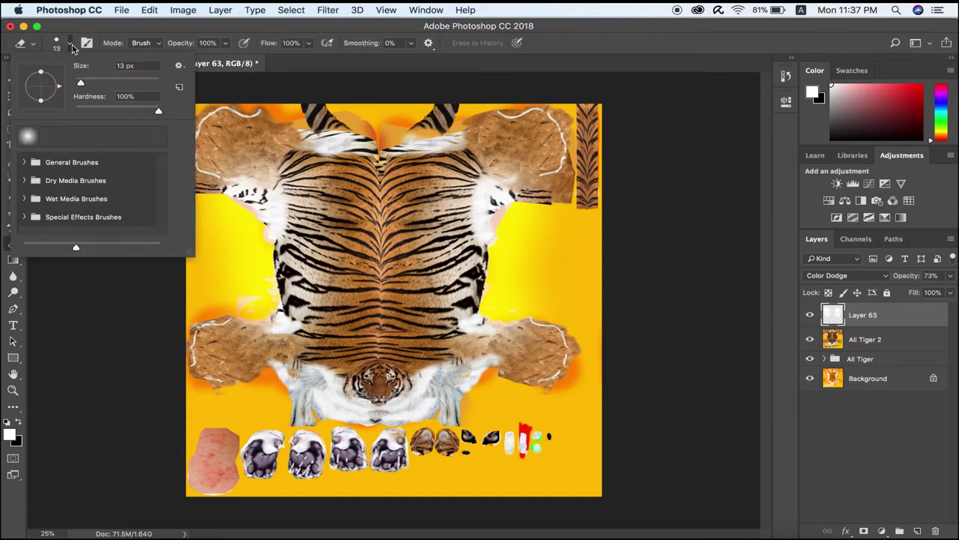
left_click_drag(102, 83, 138, 82)
left_click_drag(162, 114, 95, 112)
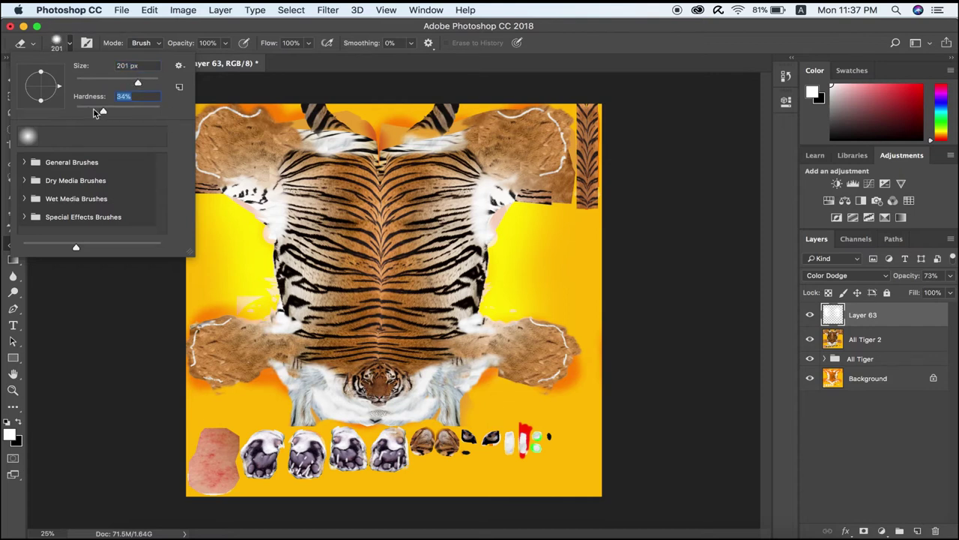
left_click_drag(141, 85, 146, 84)
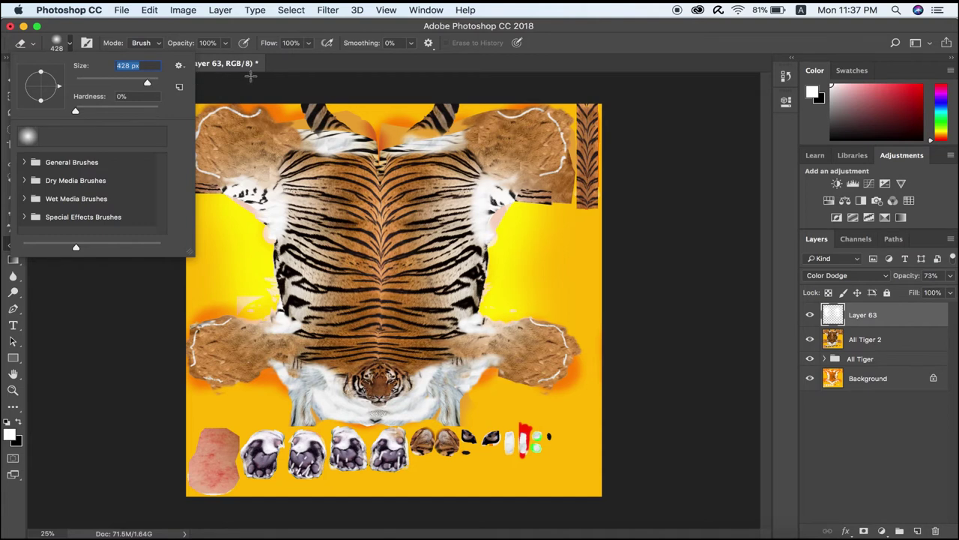
left_click_drag(148, 84, 149, 84)
left_click(402, 143)
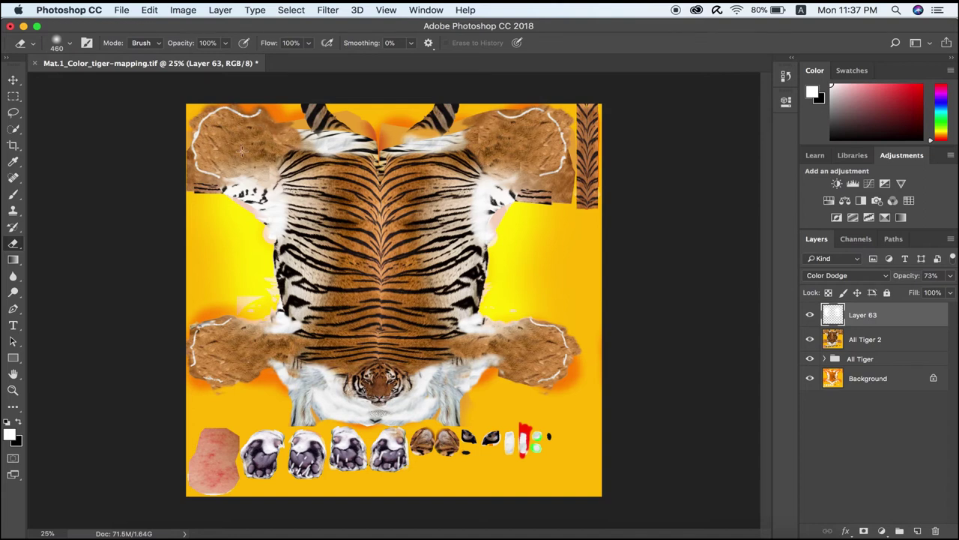
key("v")
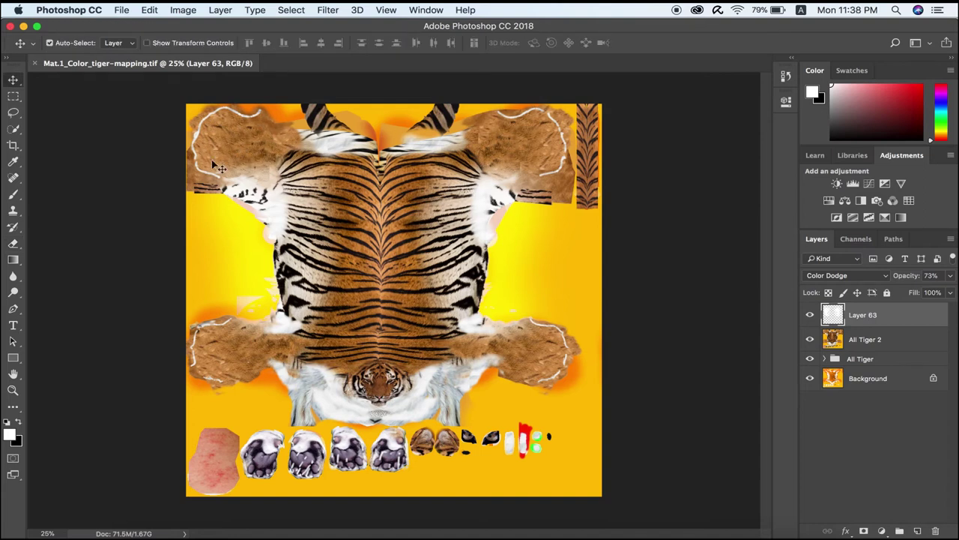
Step: Enlarge the soft eraser to 1040 px and erase the white glow over the tiger's upper back
left_click(13, 243)
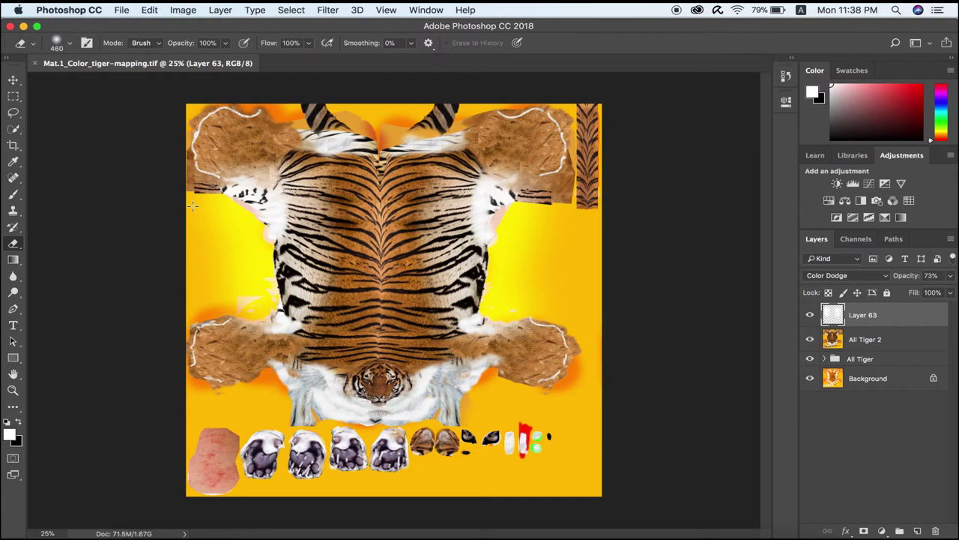
right_click(14, 244)
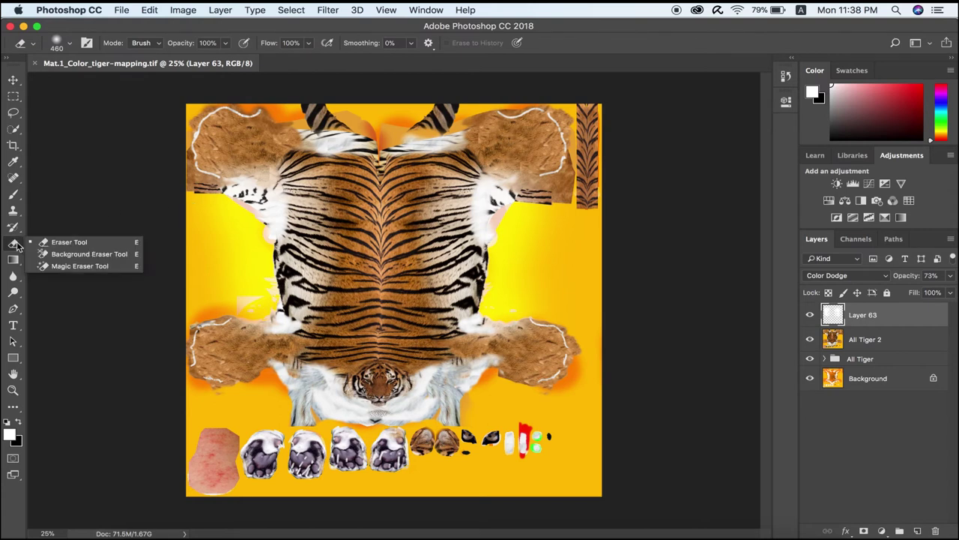
left_click(62, 246)
left_click(70, 44)
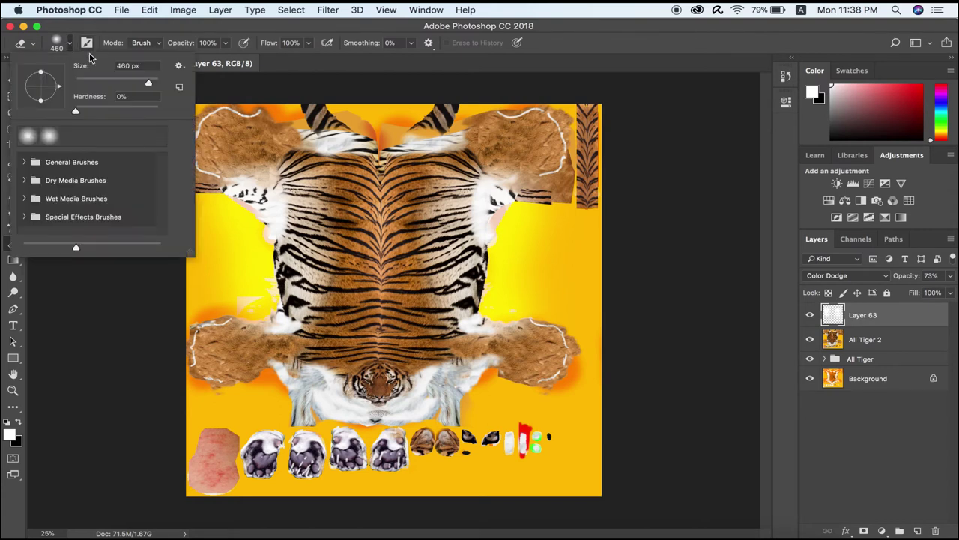
left_click_drag(150, 83, 152, 84)
left_click(403, 73)
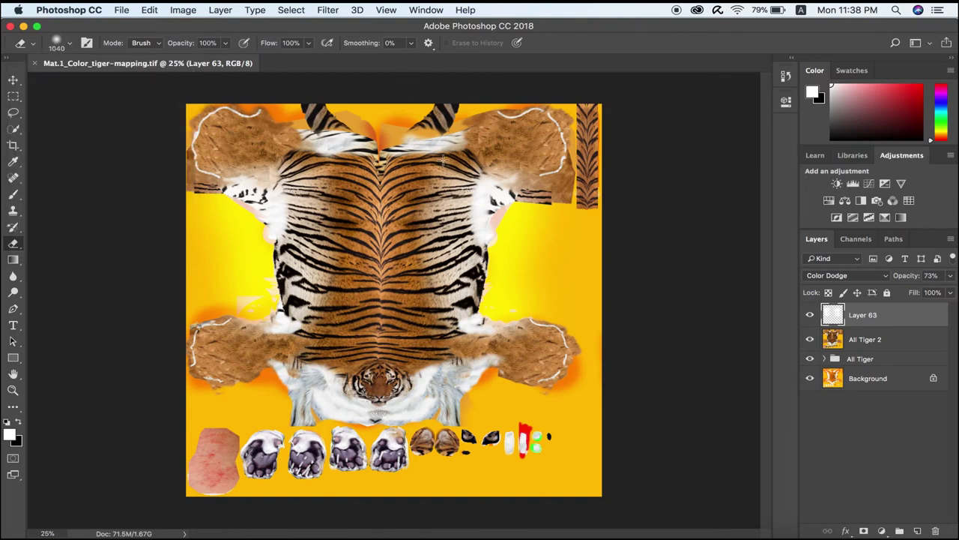
mouse_move(440, 161)
left_mouse_down()
mouse_move(344, 176)
mouse_move(452, 162)
mouse_move(428, 155)
left_mouse_up()
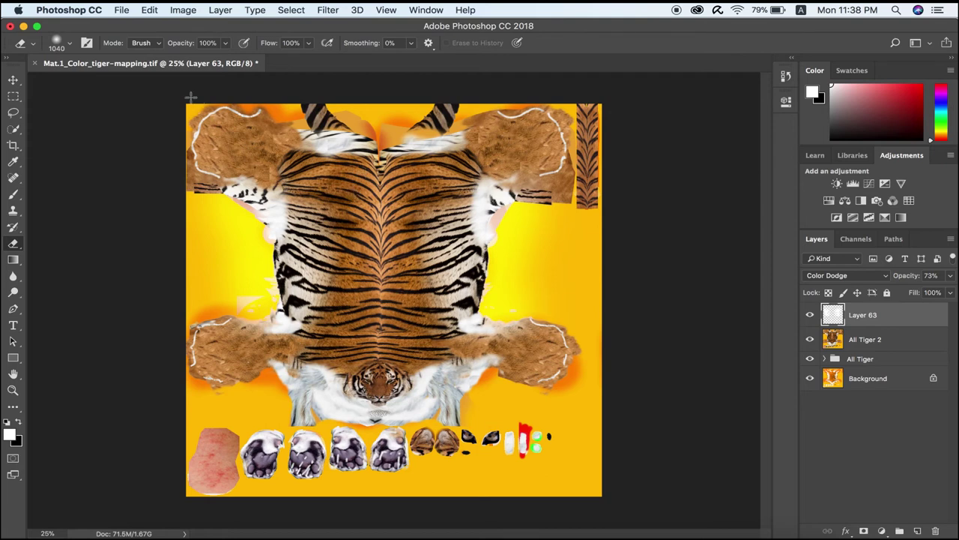
Step: Save Mat.1_Color_tiger-mapping.tif and switch back to Cinema 4D
left_click(120, 9)
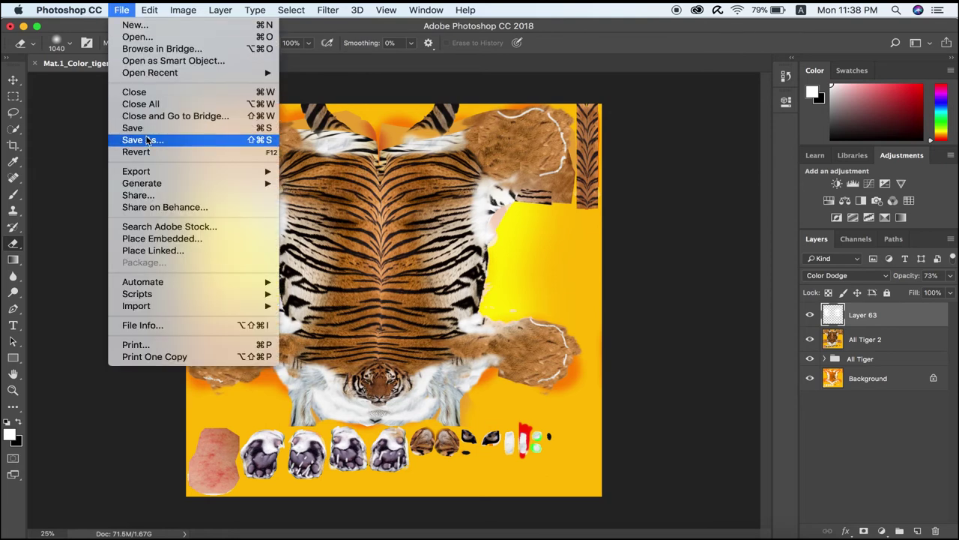
left_click(150, 127)
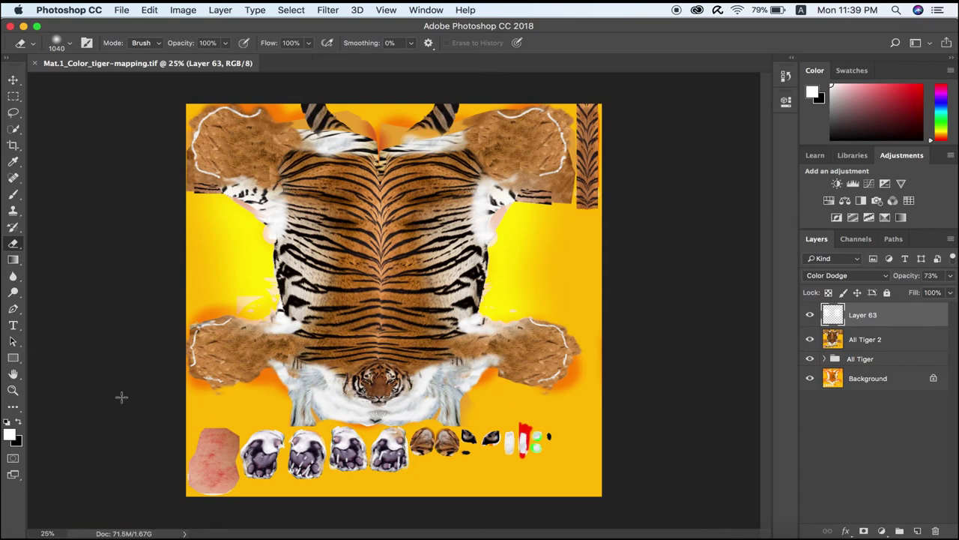
key("super+Tab")
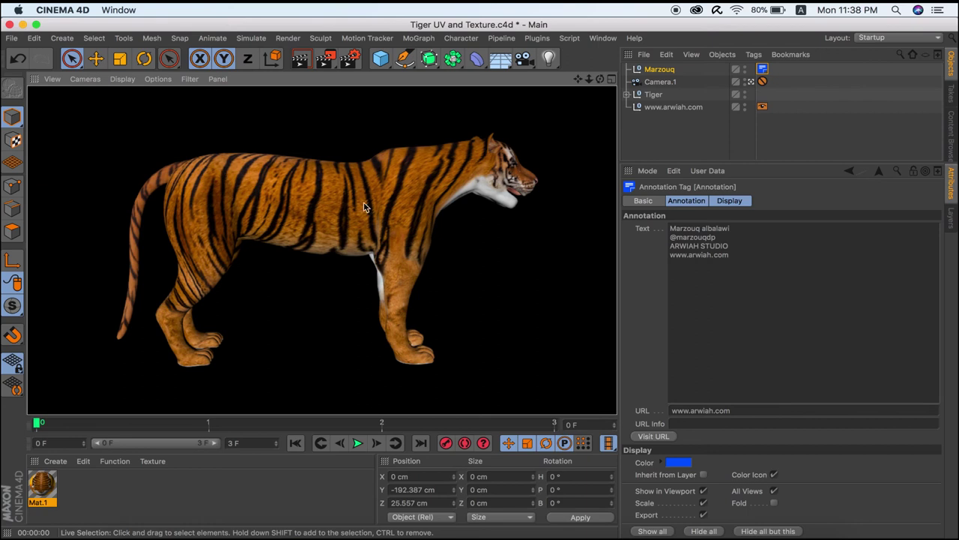
Step: Reload Mat.1's colour texture image, render to check the brightened tiger, and minimize the Material Editor
double_click(48, 486)
left_click_drag(371, 95, 788, 124)
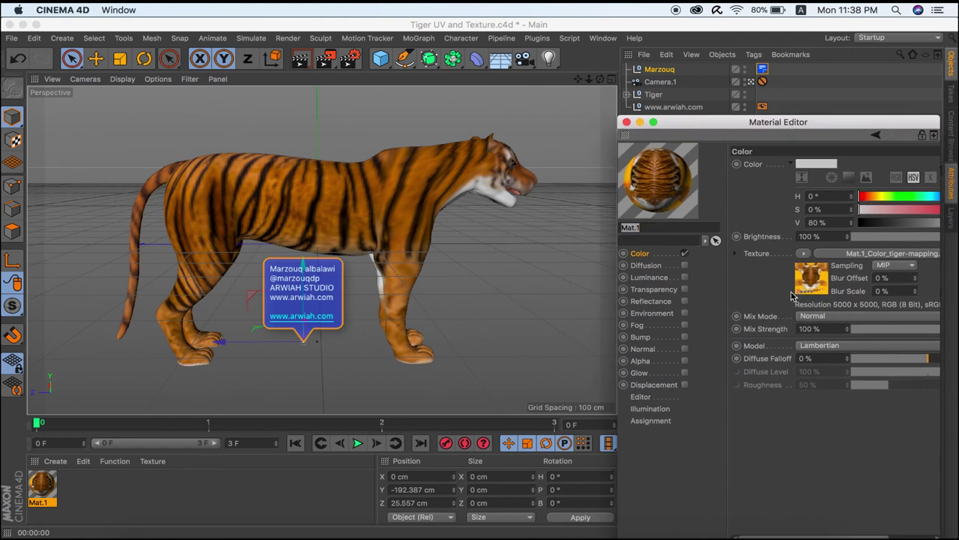
left_click(812, 289)
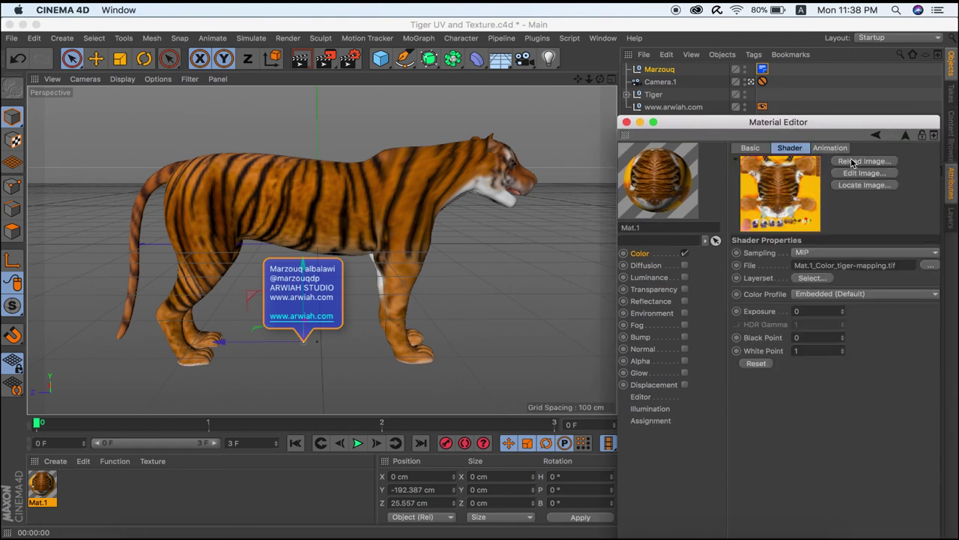
left_click(851, 164)
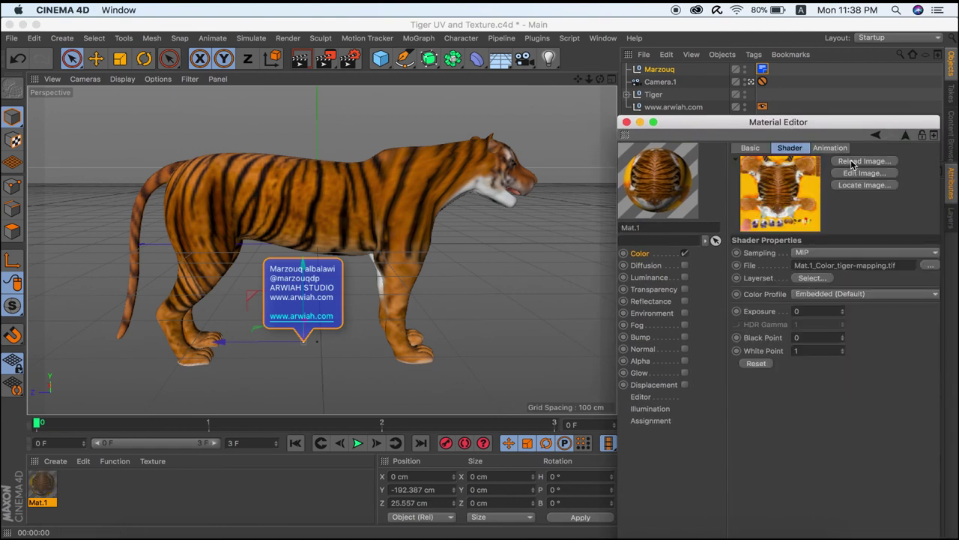
left_click(302, 60)
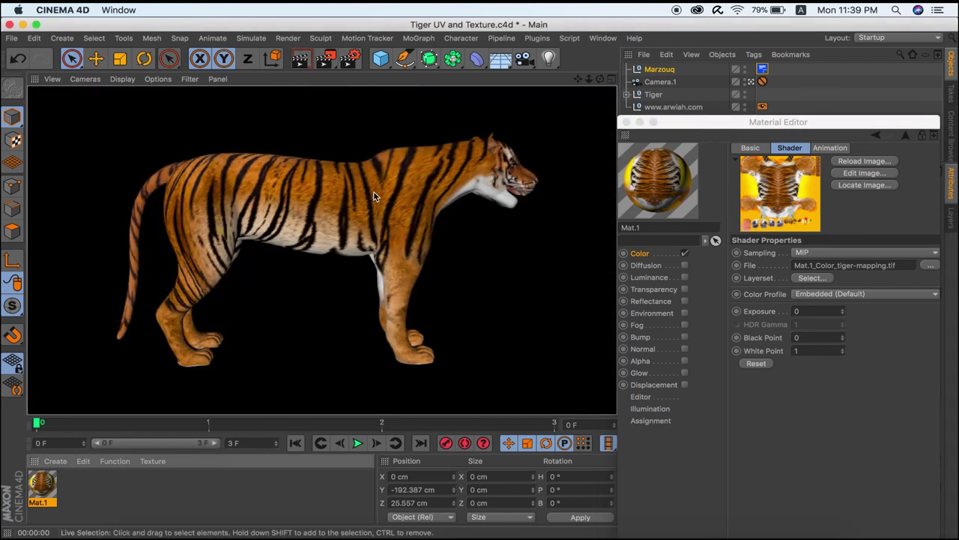
left_click(639, 123)
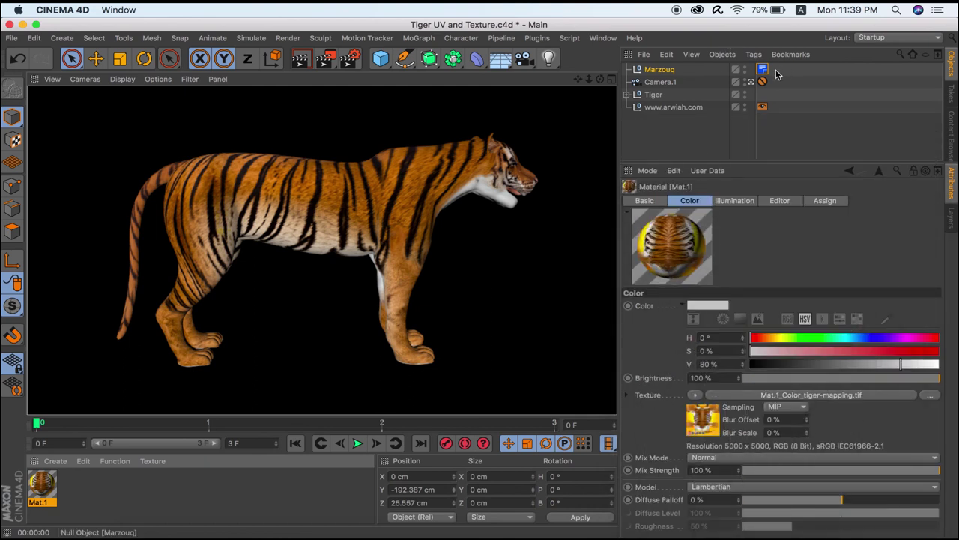
left_click(763, 69)
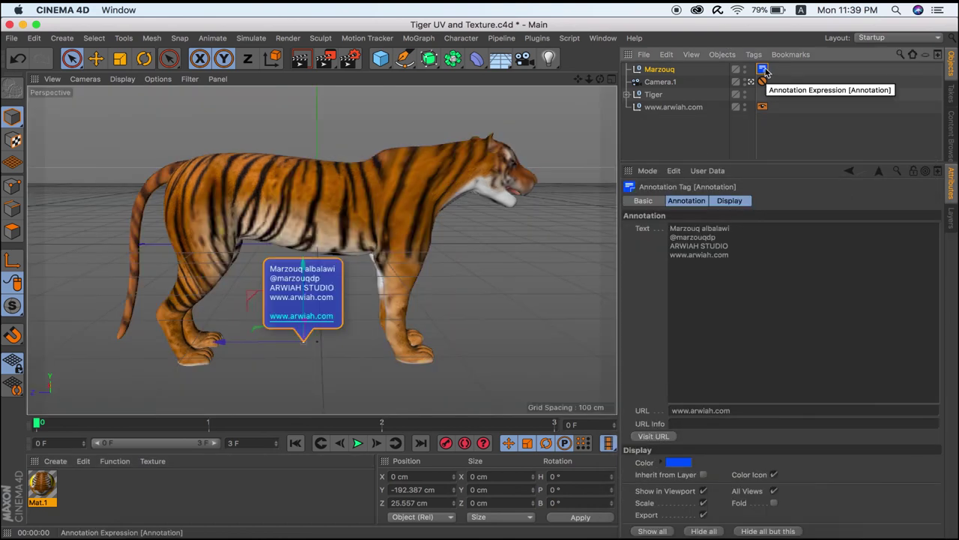